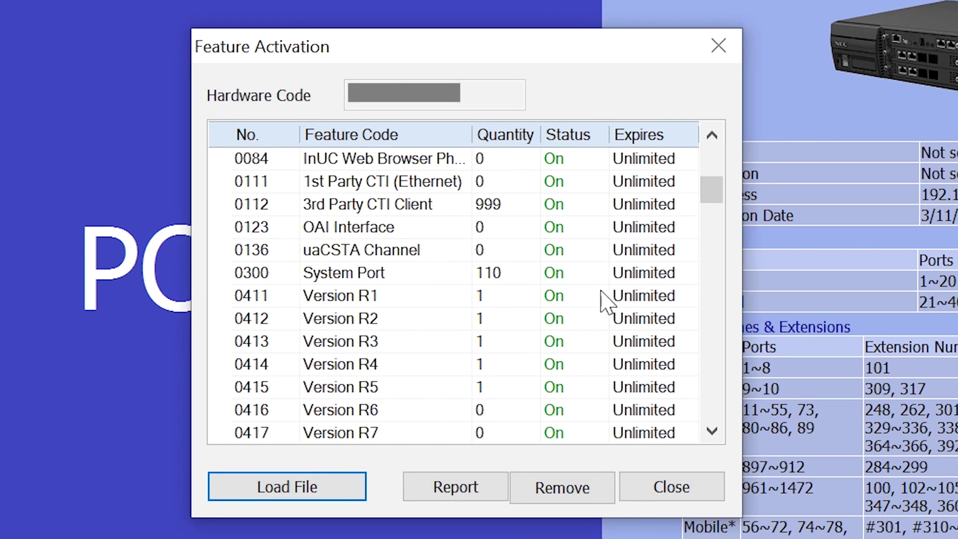
- Find NEC SV9100 Mar2020.pcpx in File Explorer and open it in PCPro
scroll(602, 299, down, 15)
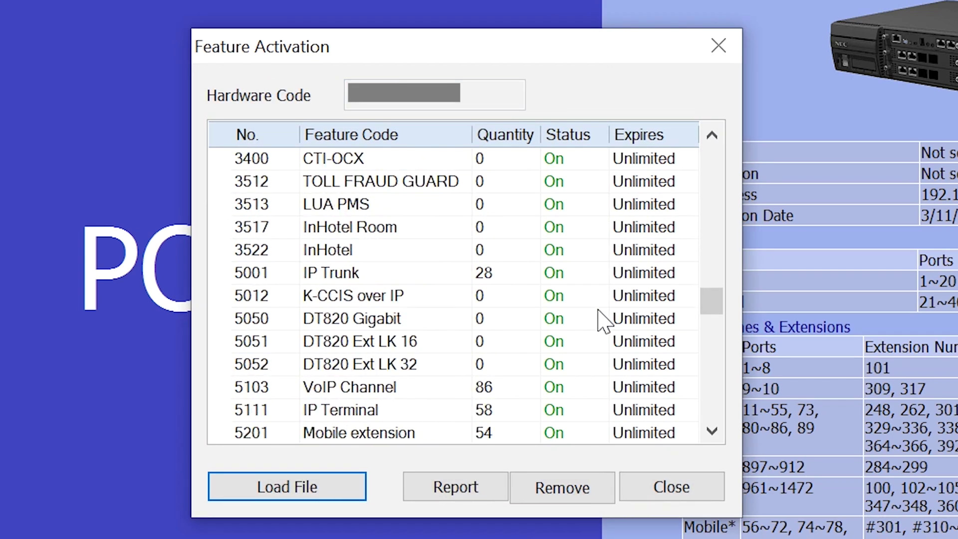
scroll(598, 310, down, 20)
scroll(598, 312, up, 20)
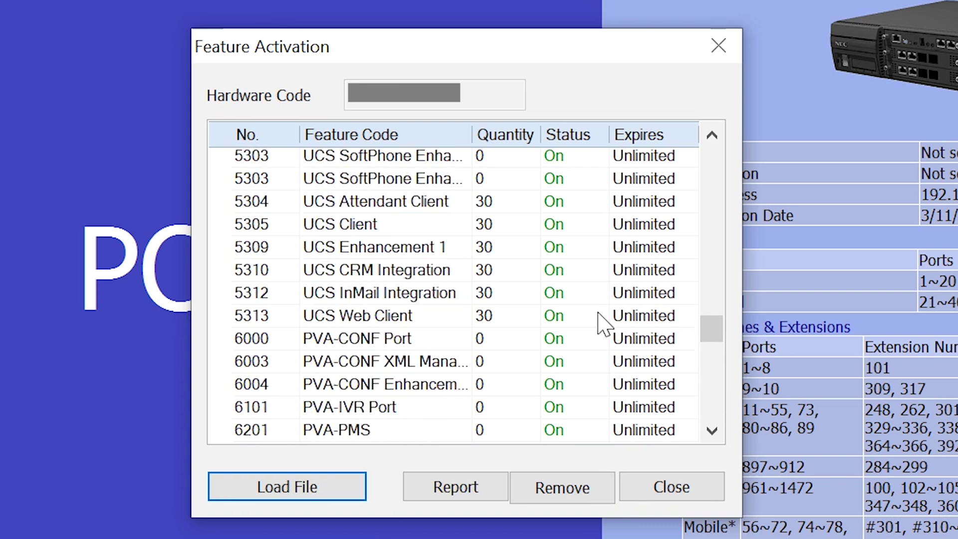
scroll(603, 300, up, 20)
scroll(607, 270, down, 2)
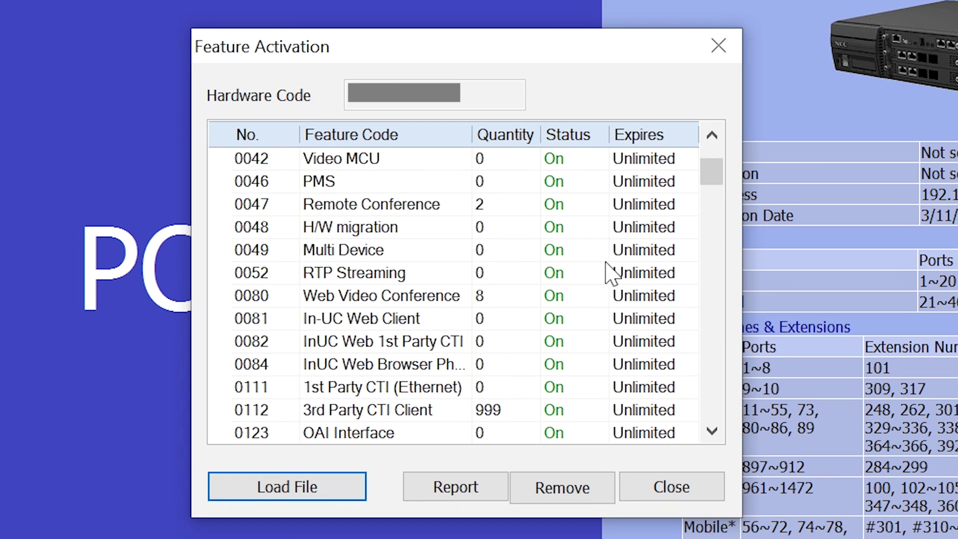
scroll(604, 310, down, 16)
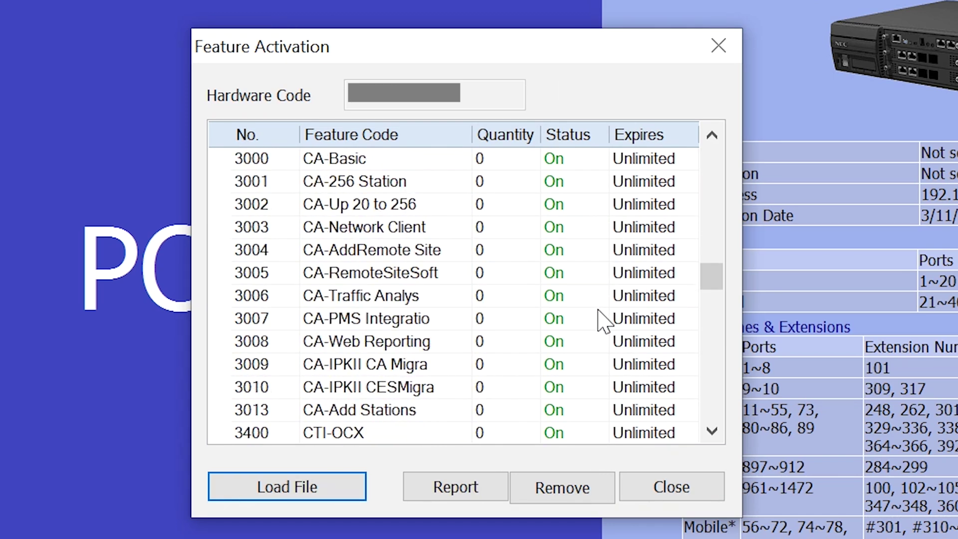
scroll(604, 322, down, 16)
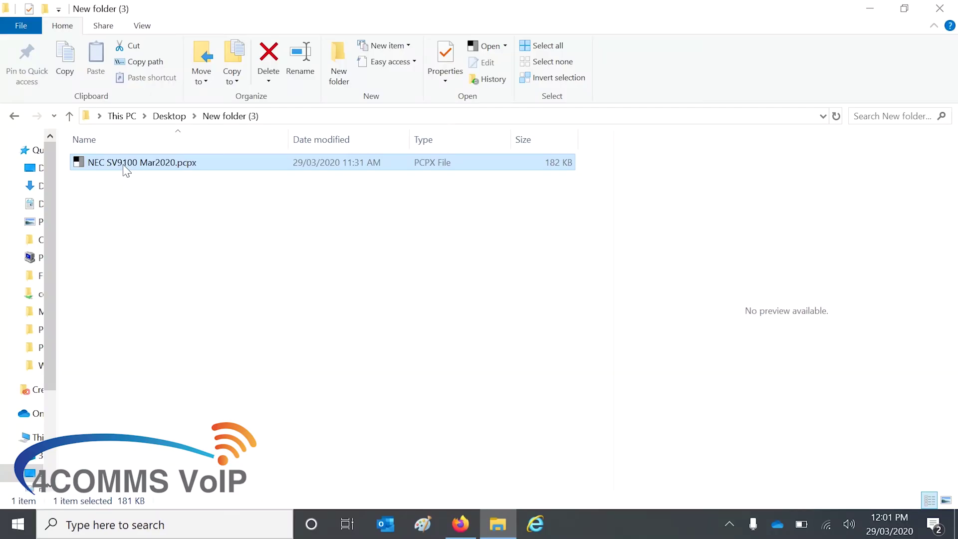
double_click(125, 170)
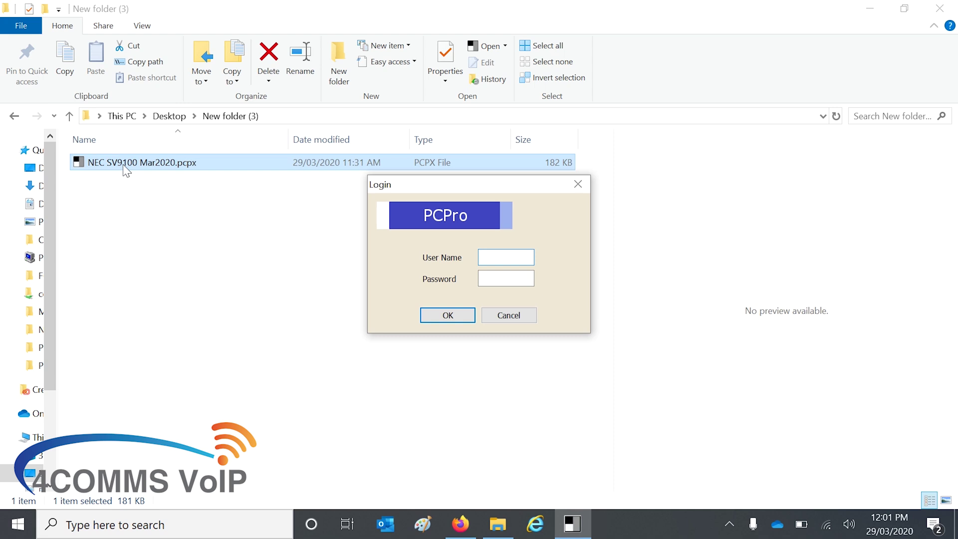
- Log in to PCPro with the technician user name and password
text(tech)
key(Tab)
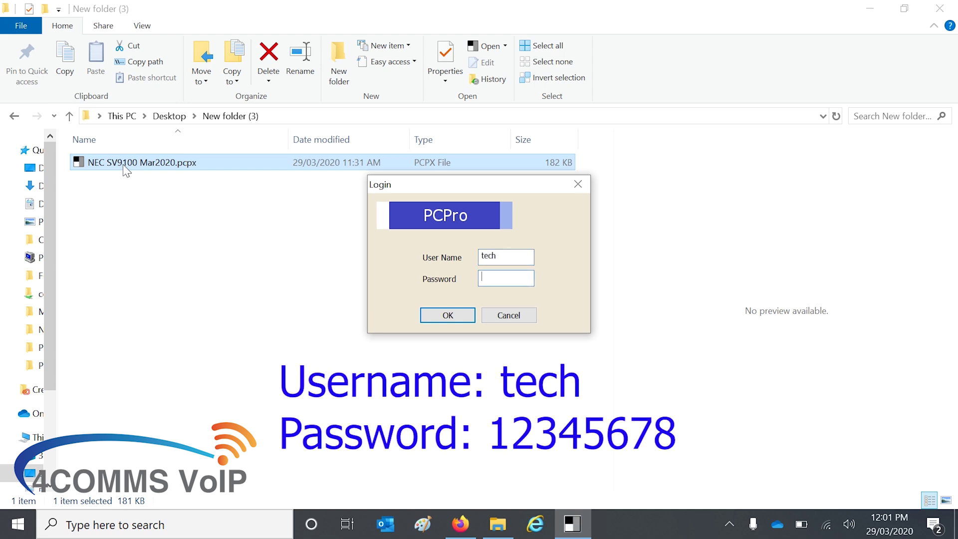
text(12345678)
click(426, 313)
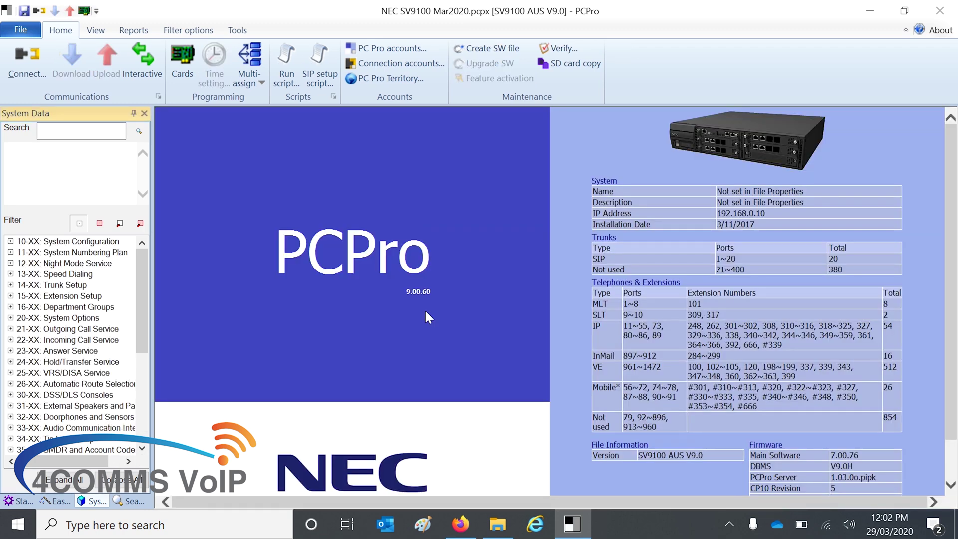
- Connect PCPro live to the SV9100 phone system over IP
click(36, 55)
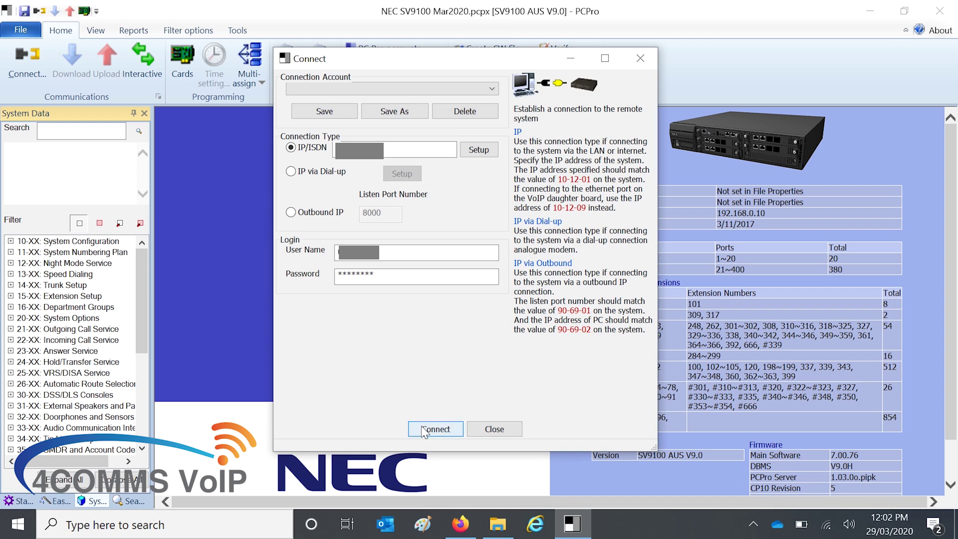
click(421, 428)
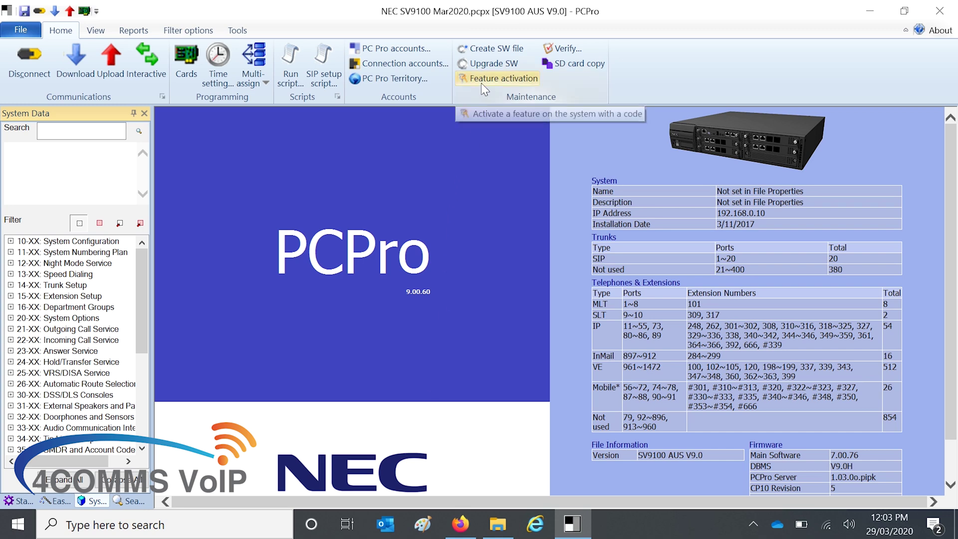
- Review the Feature Activation list, with most features Off, then close it
click(481, 83)
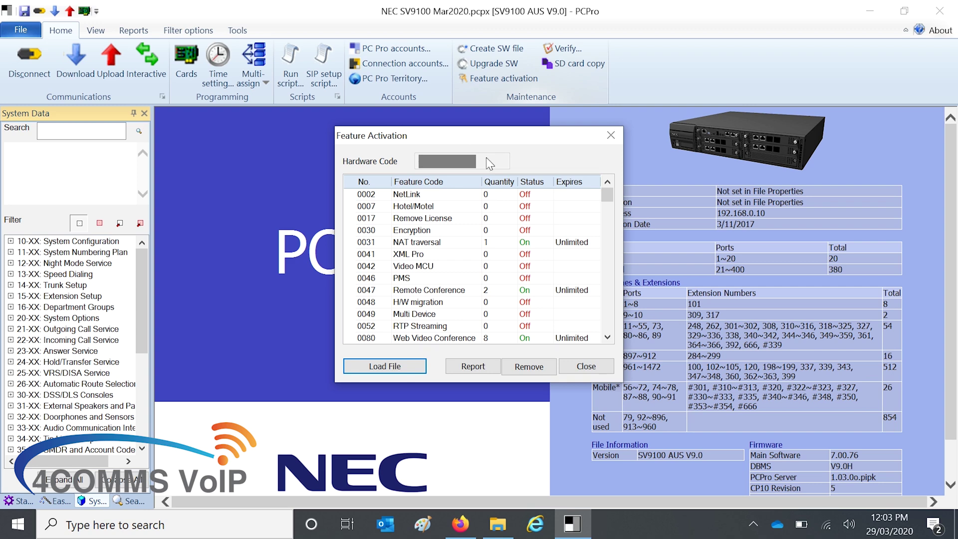
scroll(573, 249, down, 15)
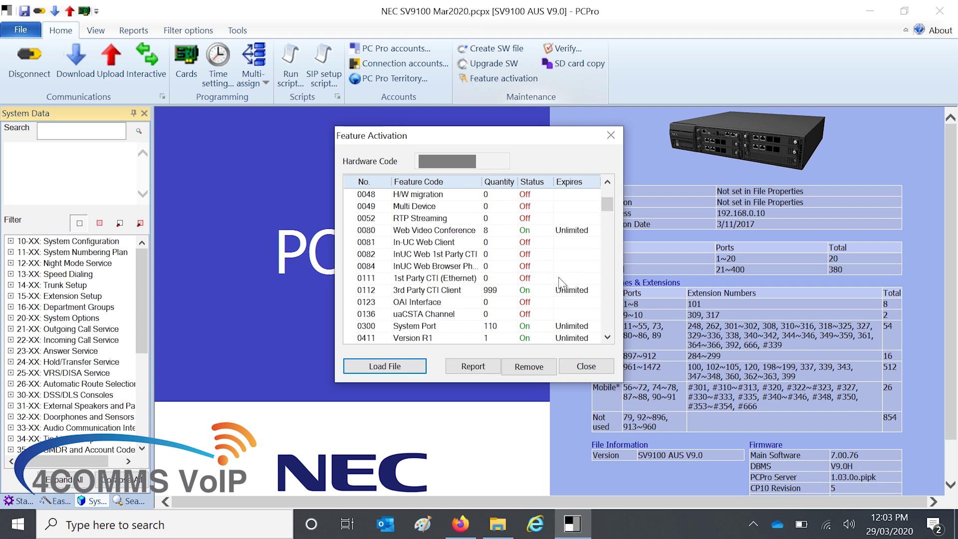
scroll(562, 284, down, 10)
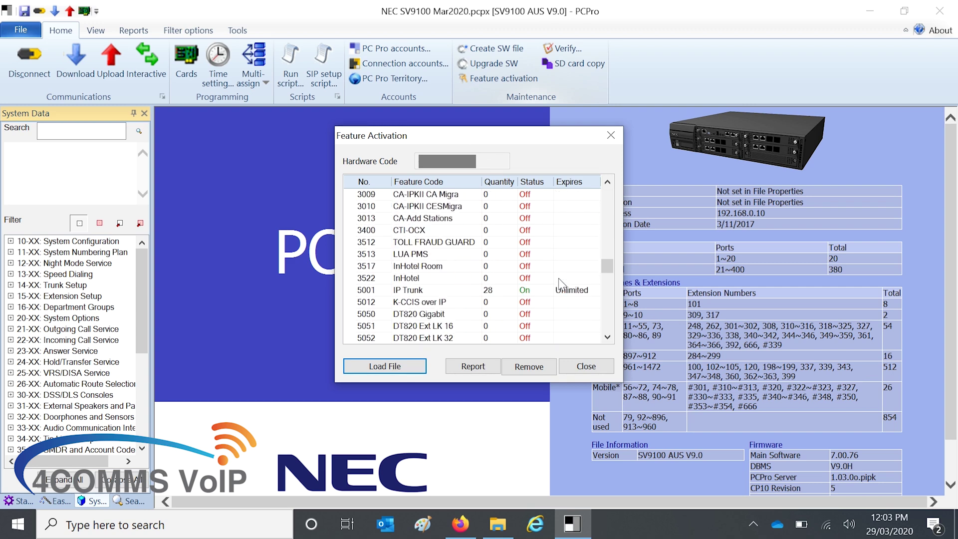
click(575, 369)
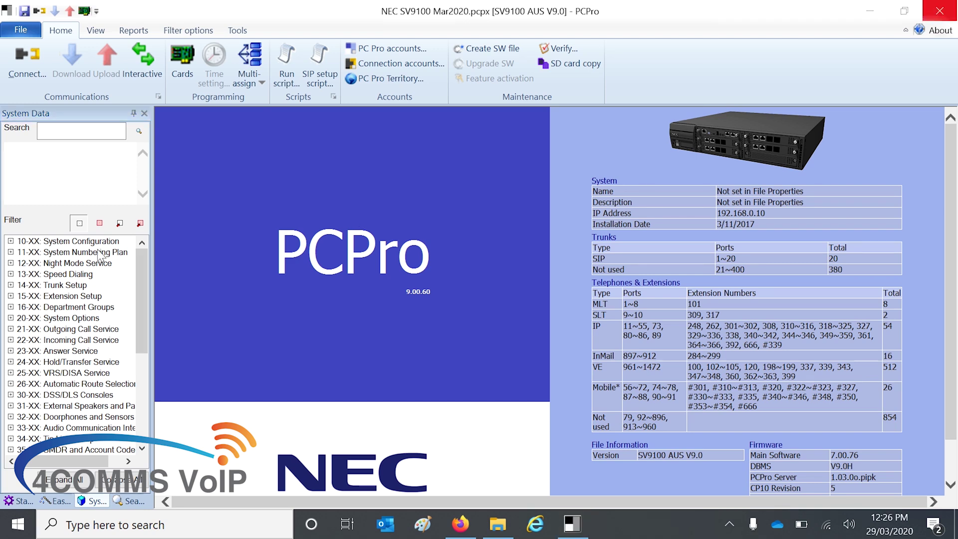
- Open program 11-15 under 11-XX System Numbering Plan to check the 05 logon code (4*4)
double_click(99, 252)
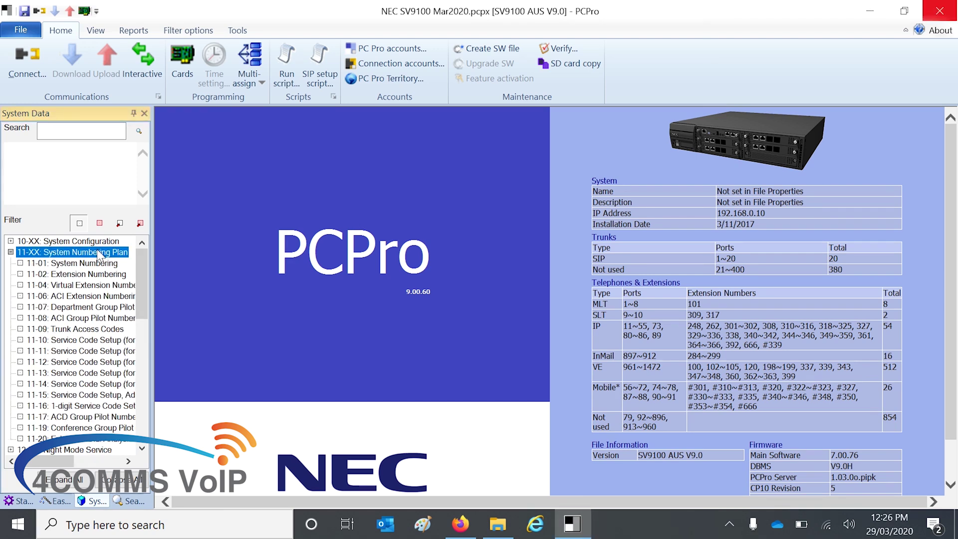
click(70, 398)
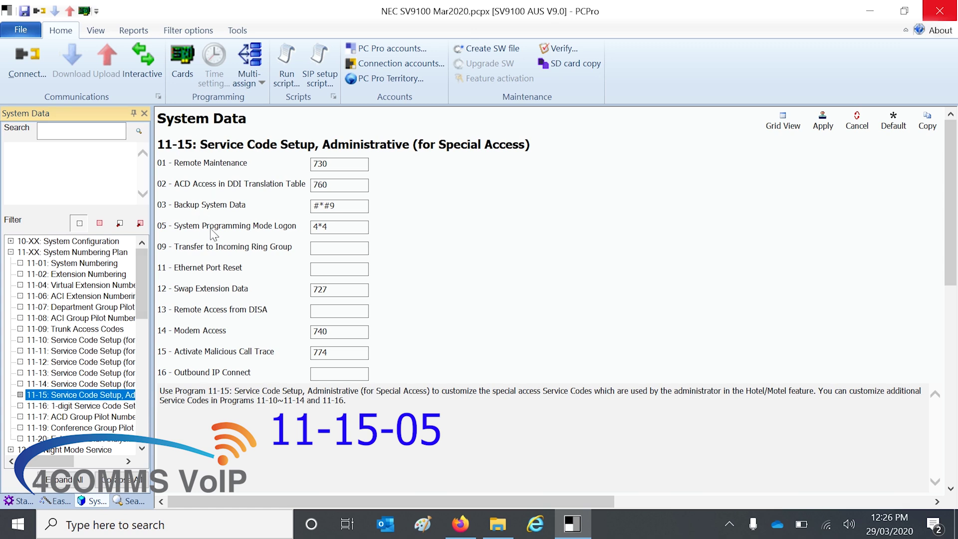
click(182, 225)
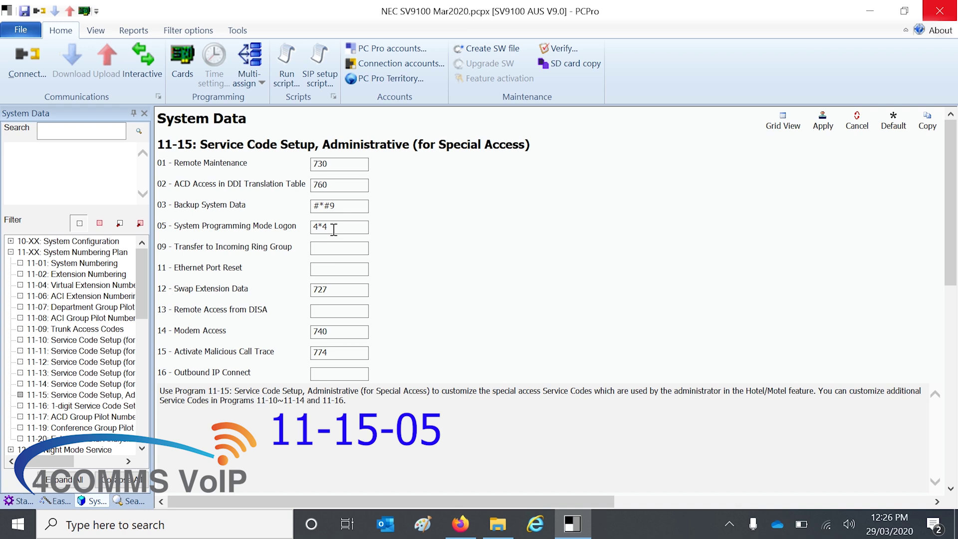
mouse_move(334, 229)
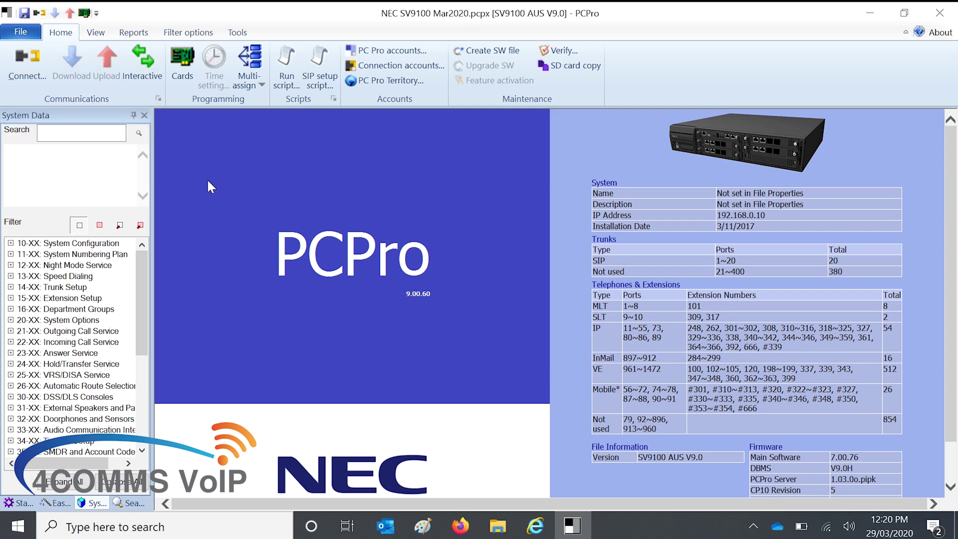
- Connect to the SV9100 and run a confirmed 2nd Initialization from System initialise
click(27, 65)
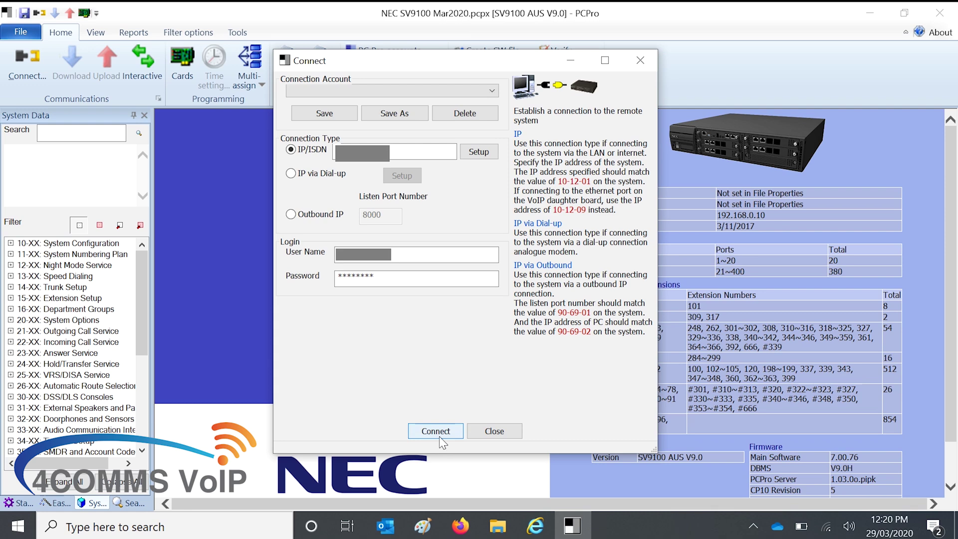
click(439, 430)
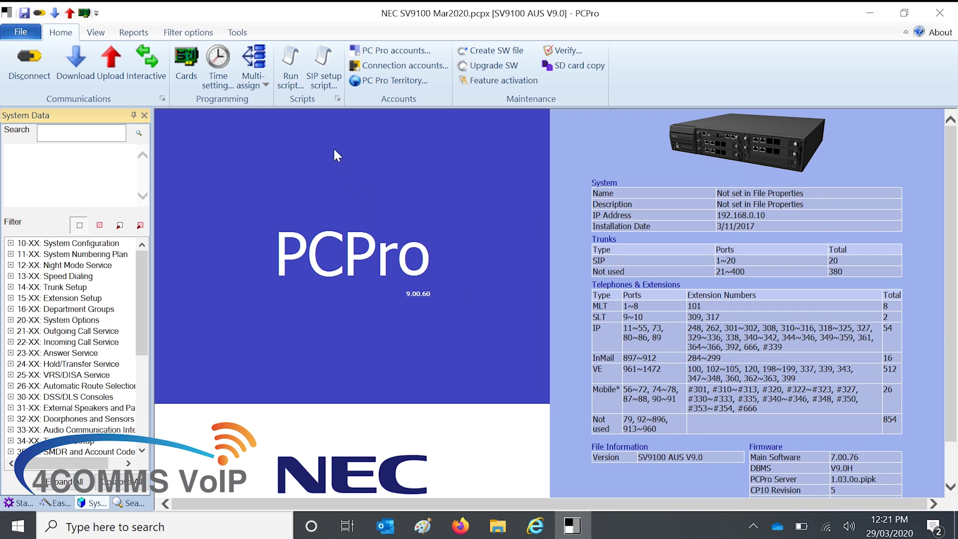
click(237, 32)
click(22, 62)
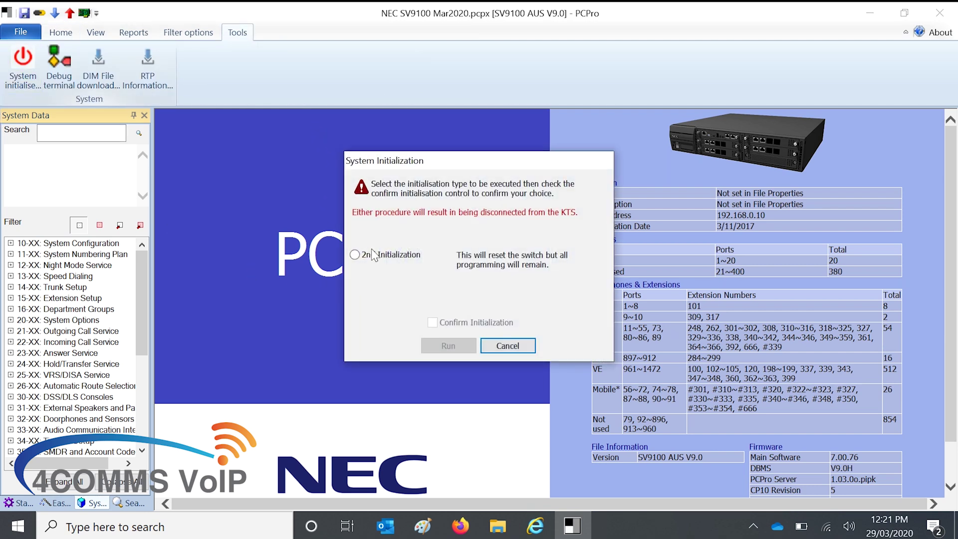
click(373, 255)
click(432, 322)
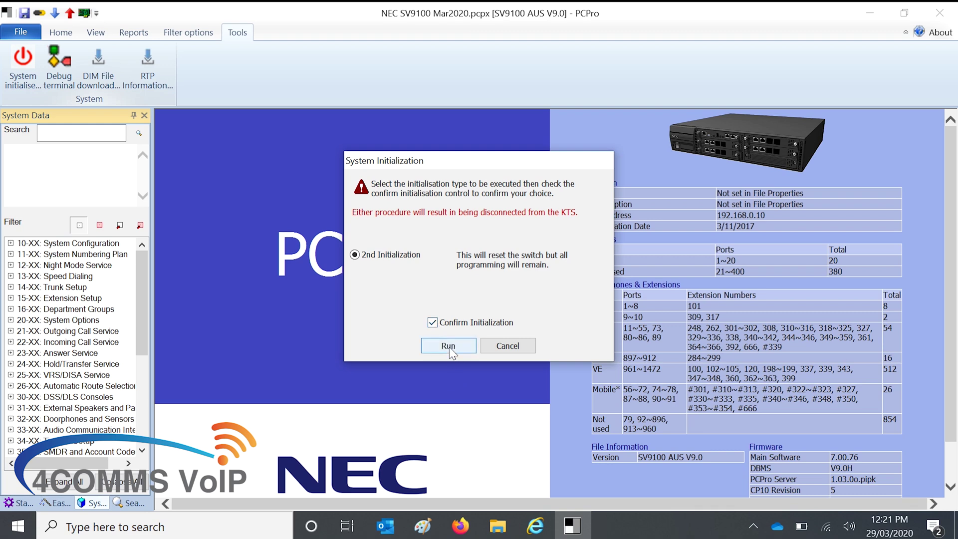
click(448, 346)
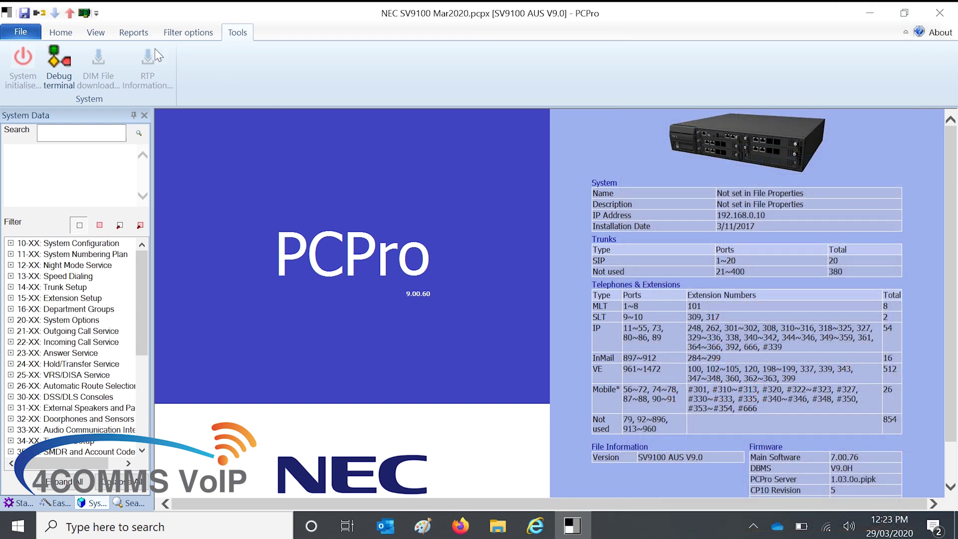
- Reconnect PCPro to the reset SV9100 system through the Connect dialog
click(69, 33)
click(26, 70)
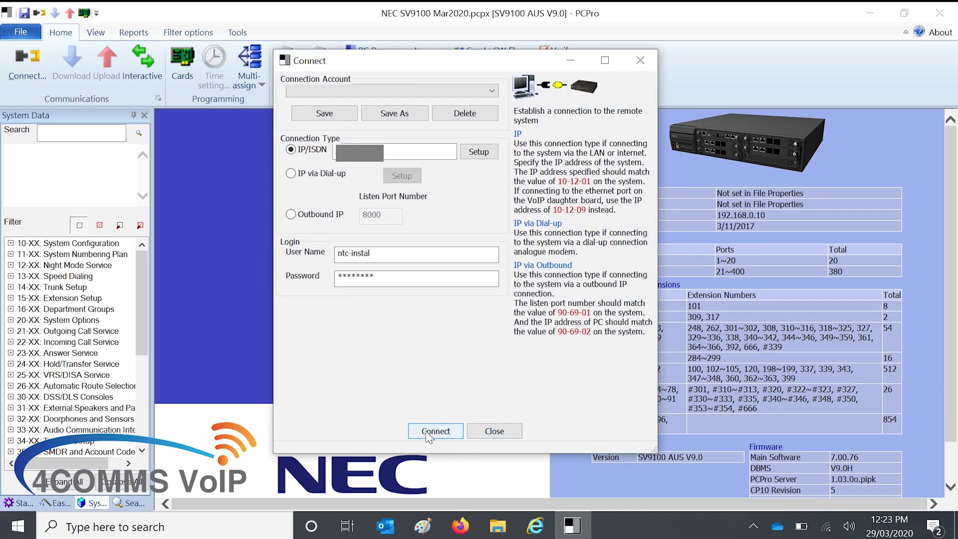
click(428, 431)
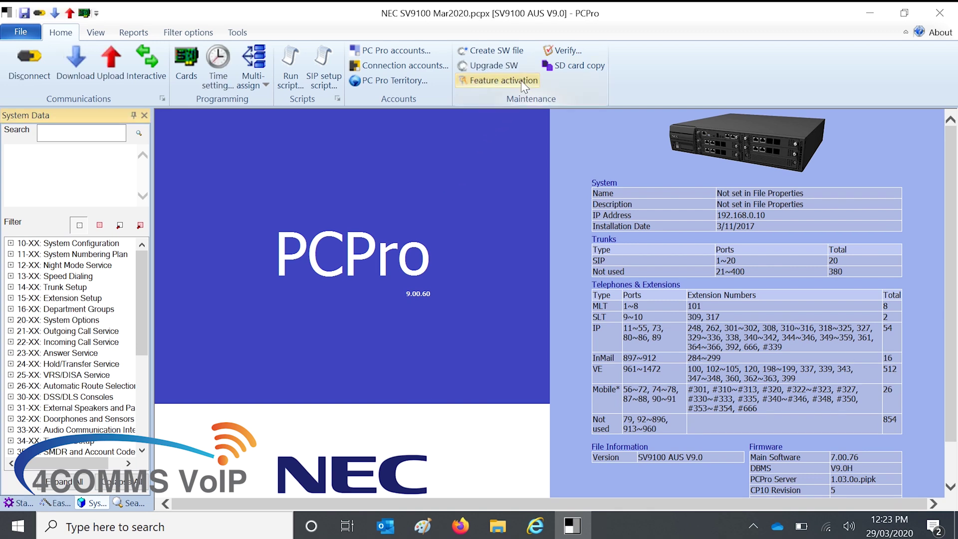
click(521, 80)
scroll(550, 280, down, 10)
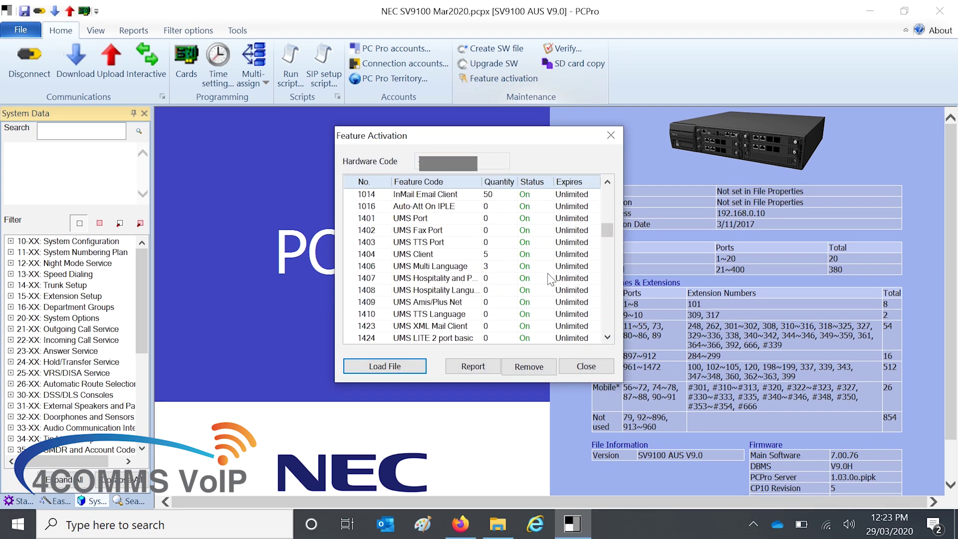
scroll(551, 280, down, 15)
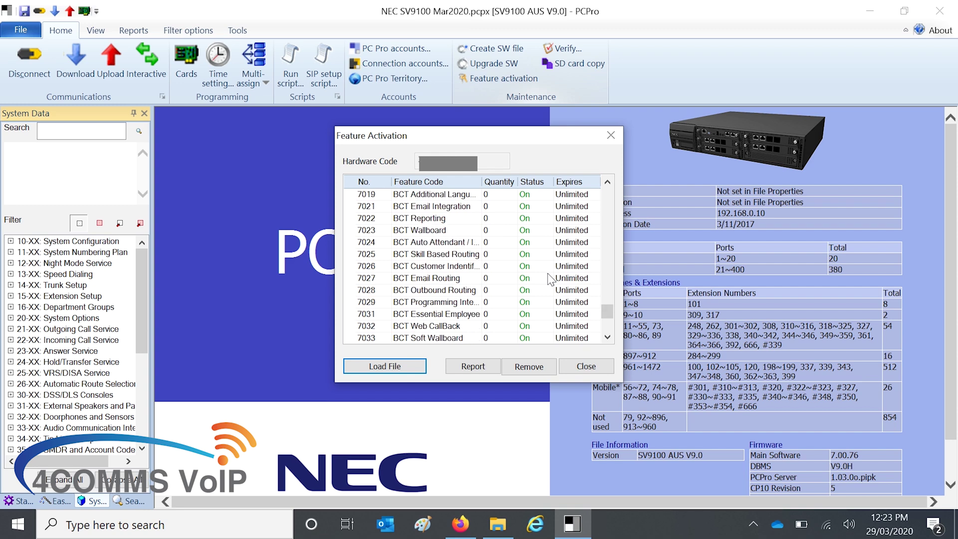
scroll(550, 281, up, 20)
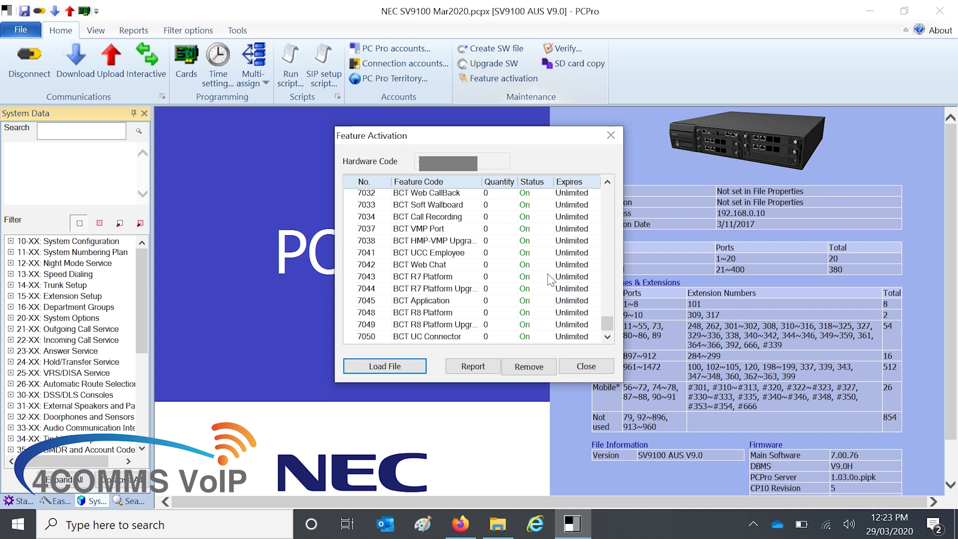
click(584, 372)
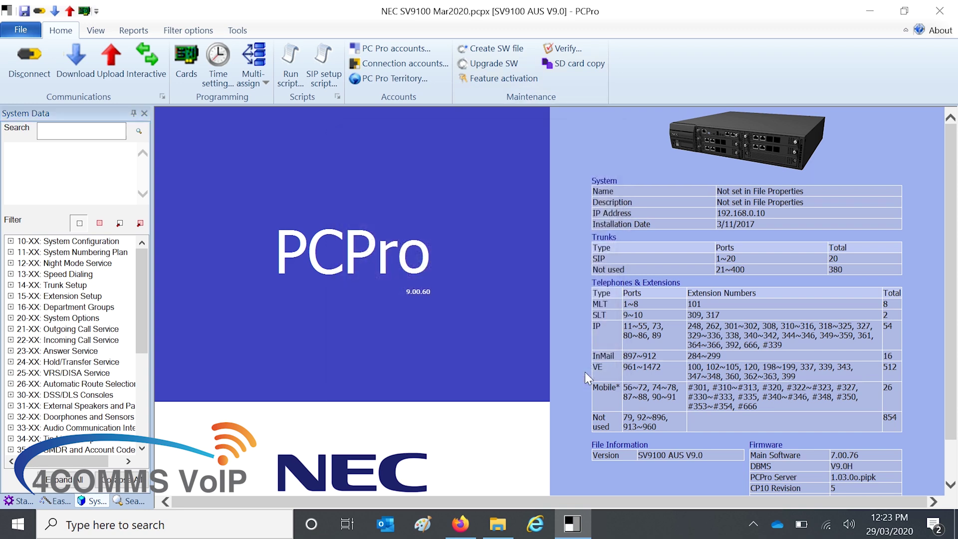